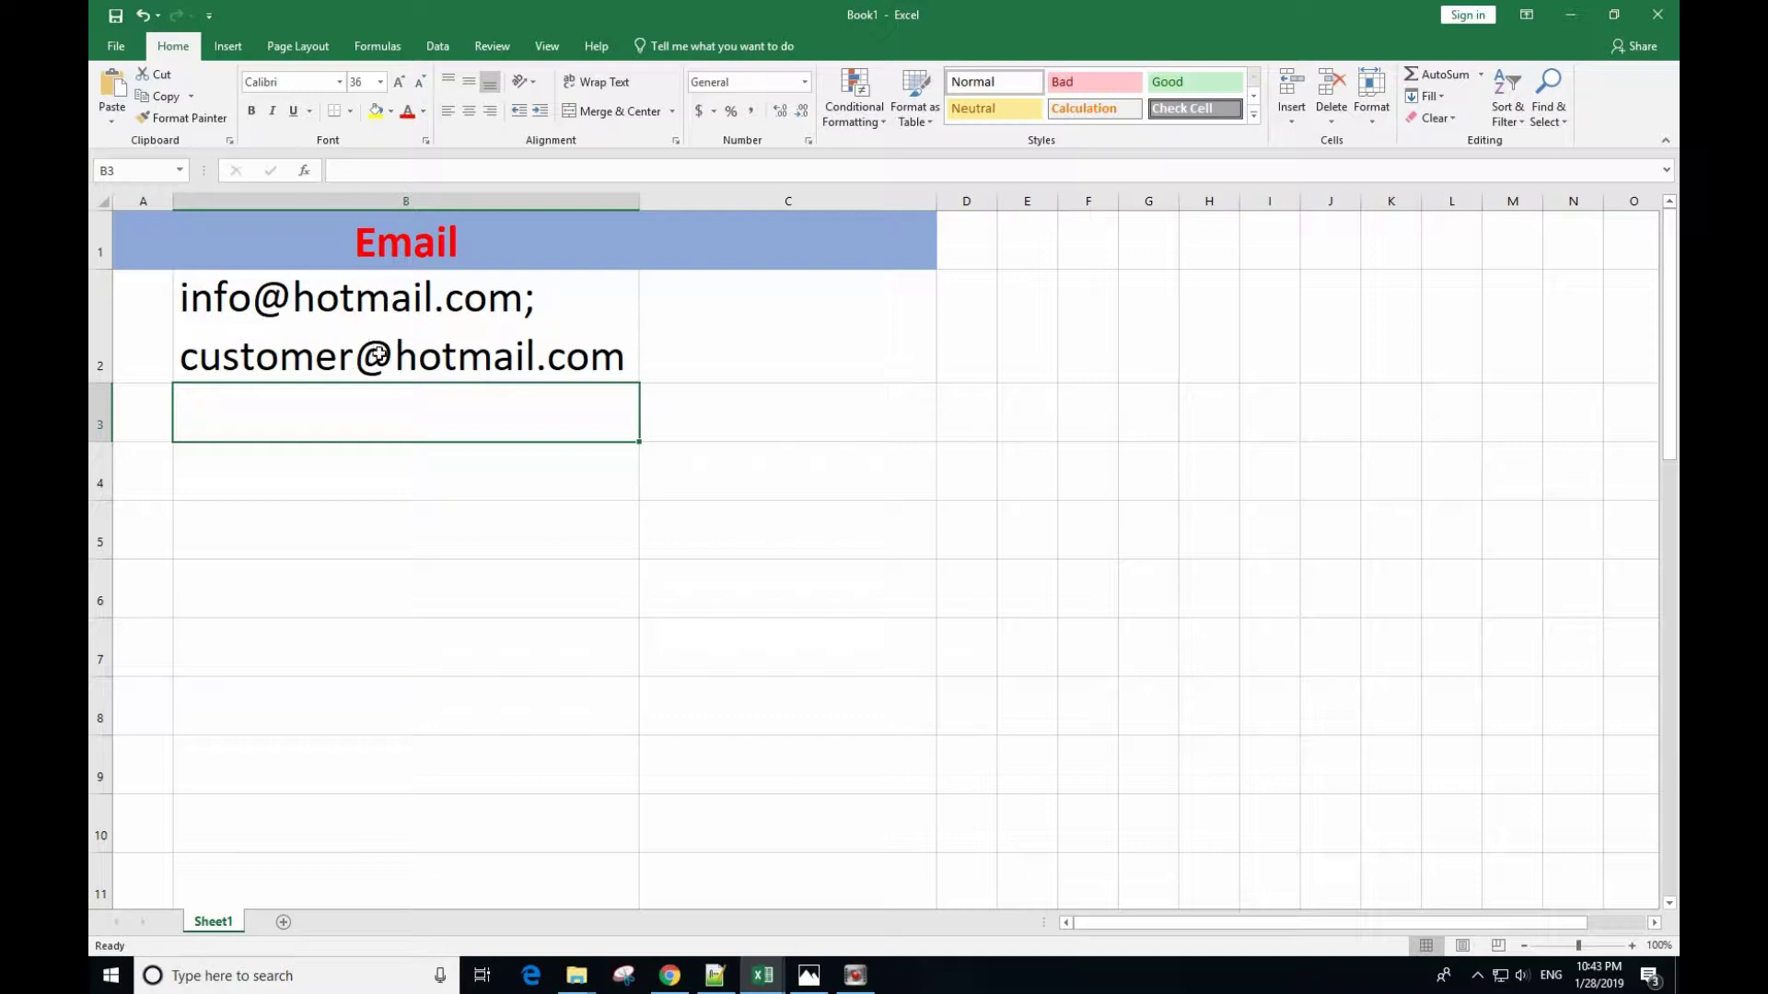
double_click(370, 408)
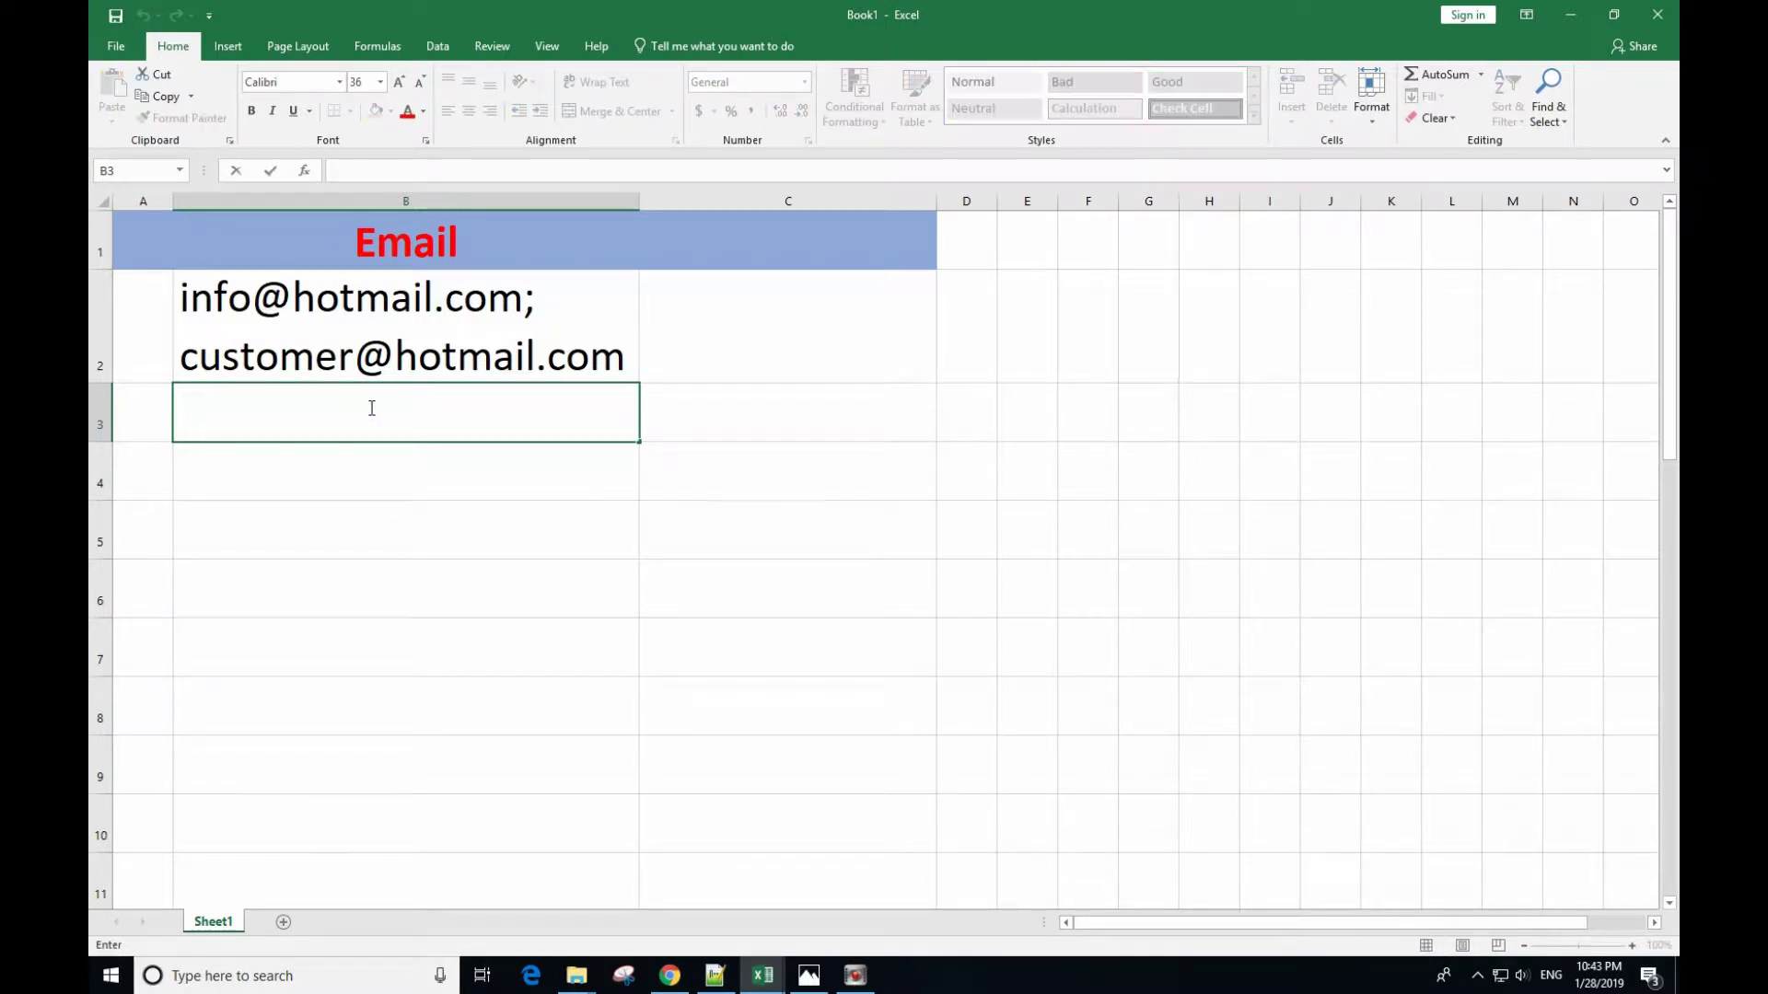
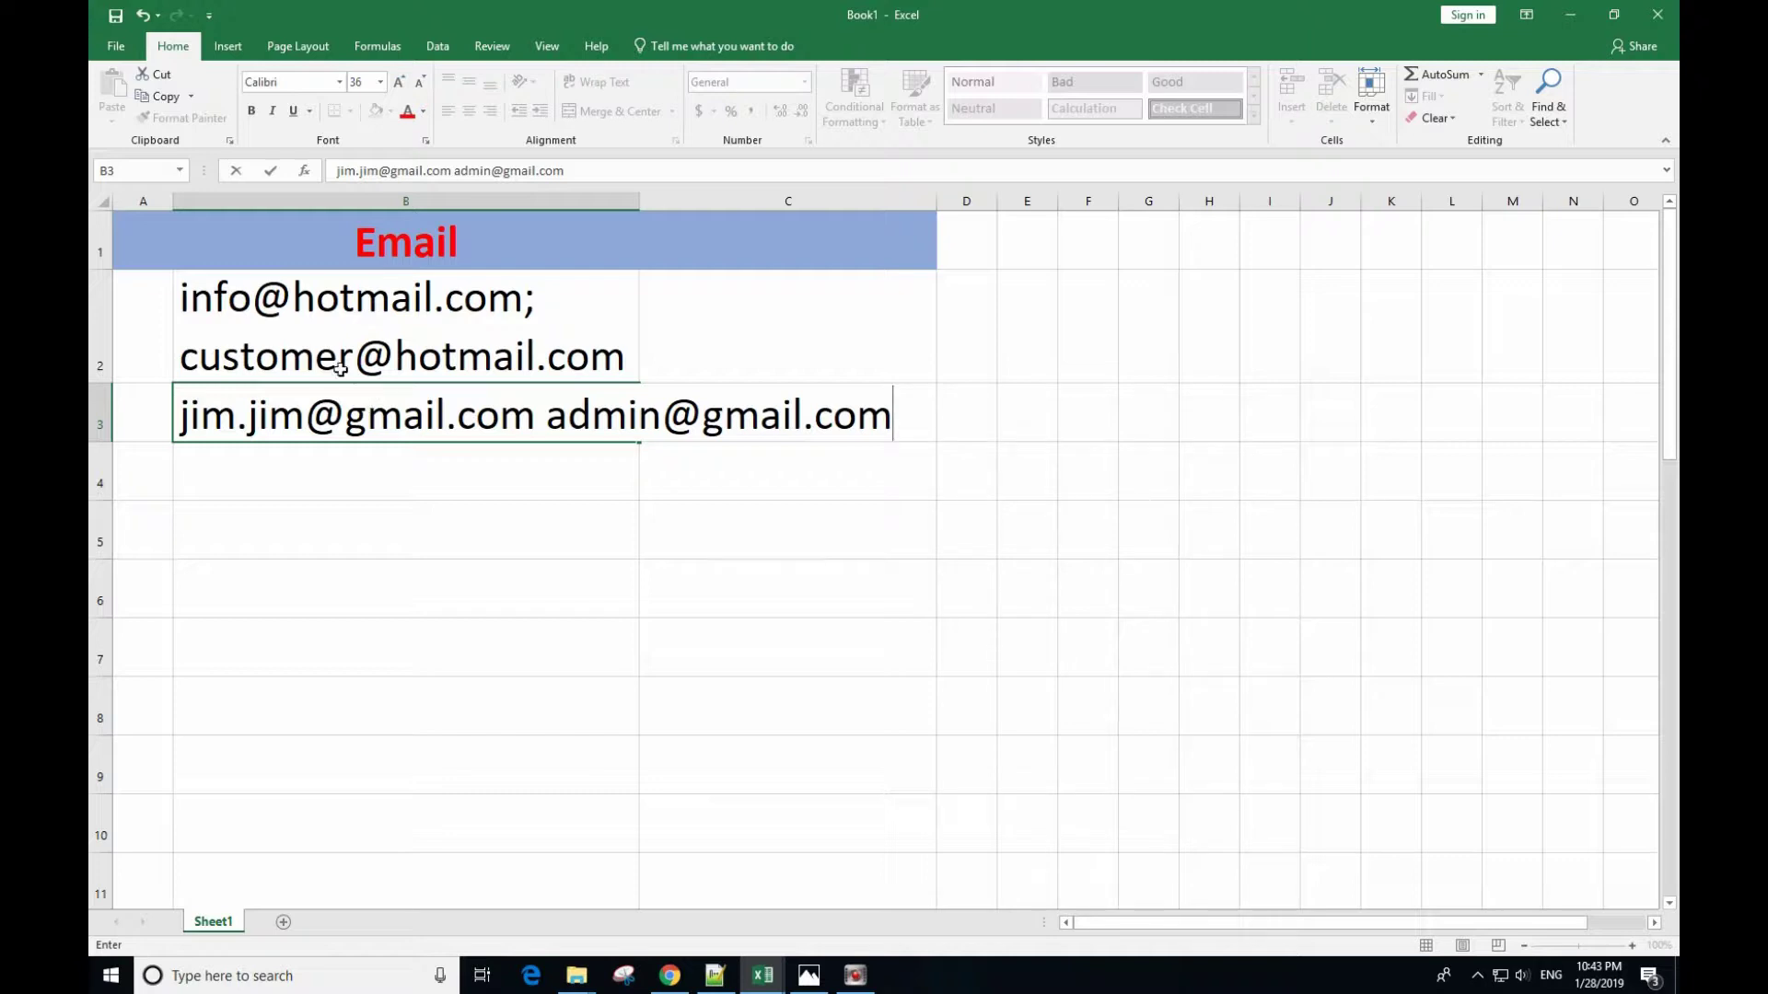
left_click(346, 415)
key("Return")
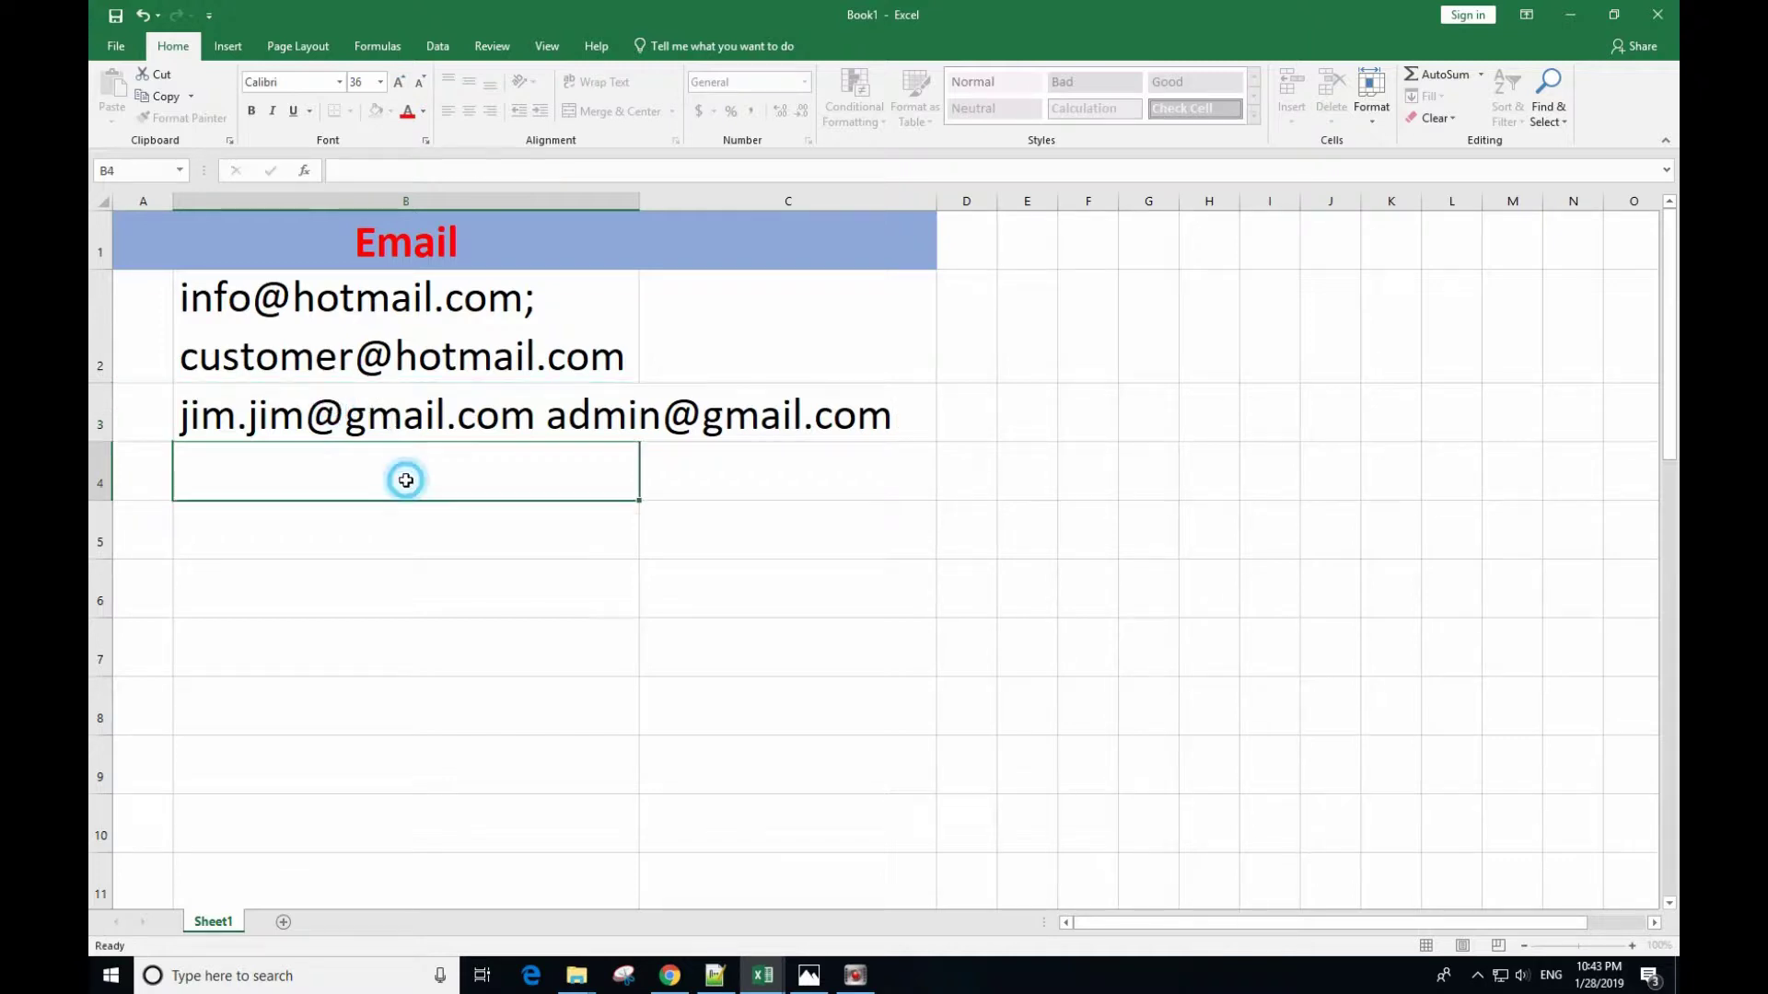
Turn on Wrap Text for B3 and widen column B so both addresses fit.
left_click(305, 415)
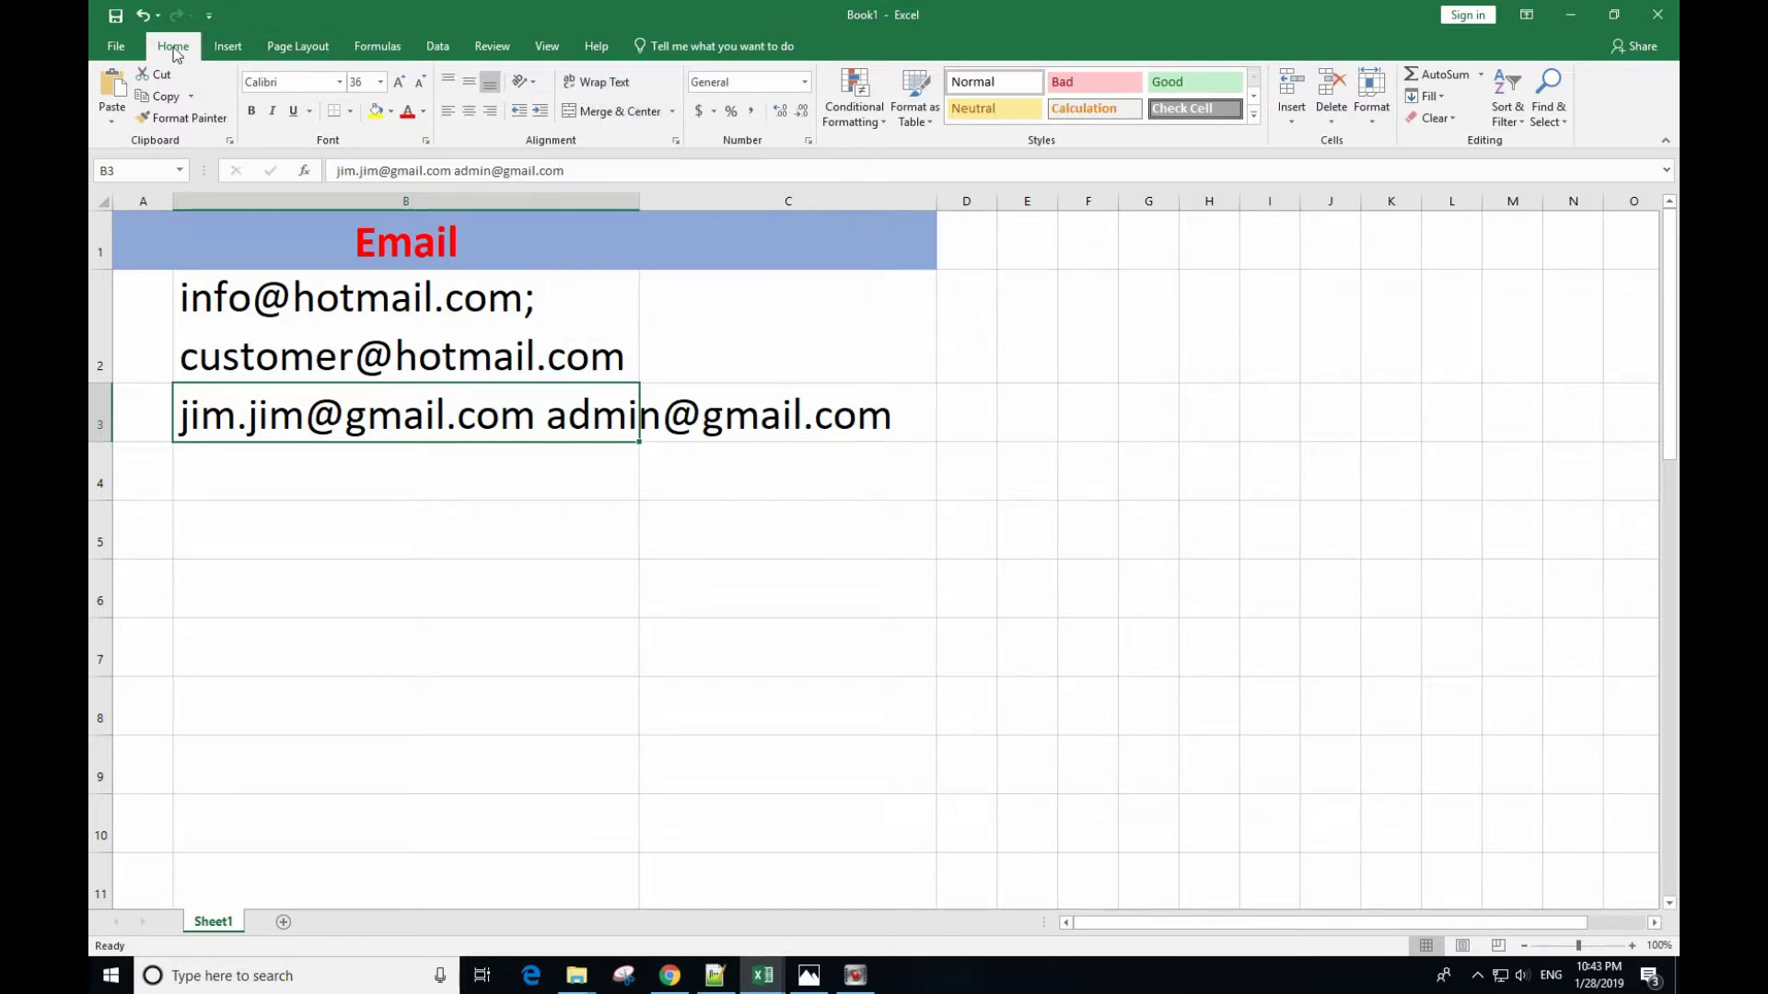
left_click(603, 83)
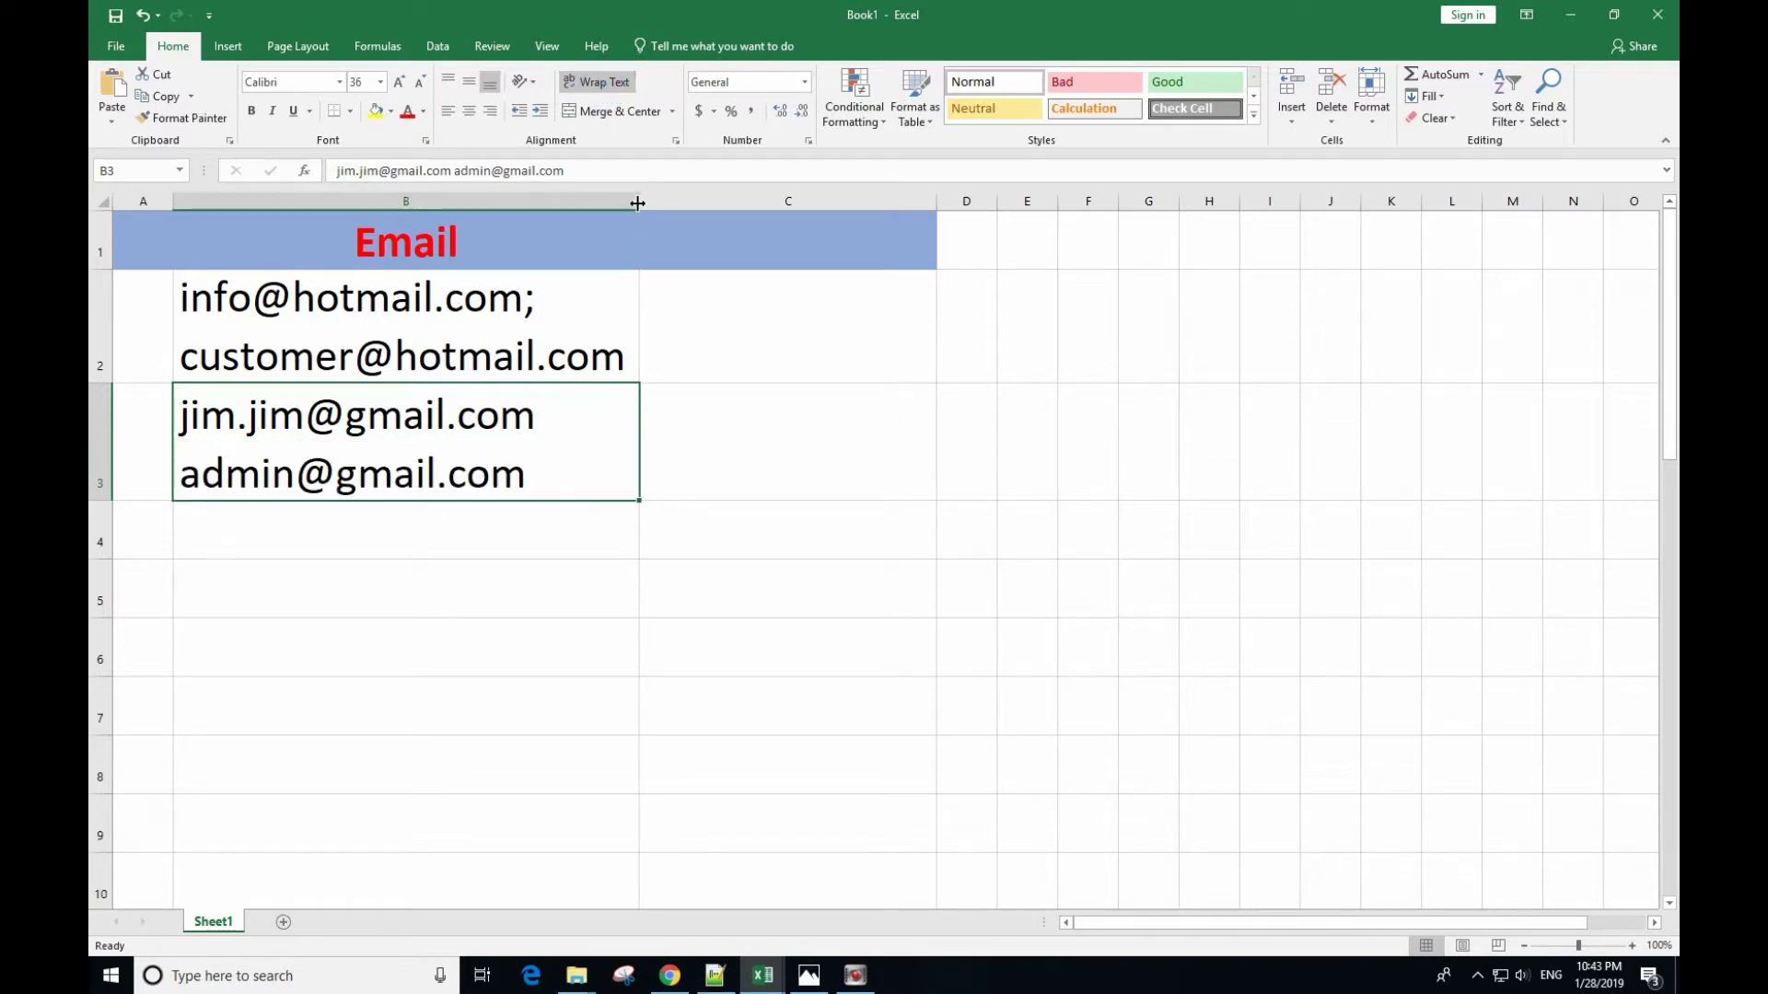
left_click_drag(637, 204, 873, 203)
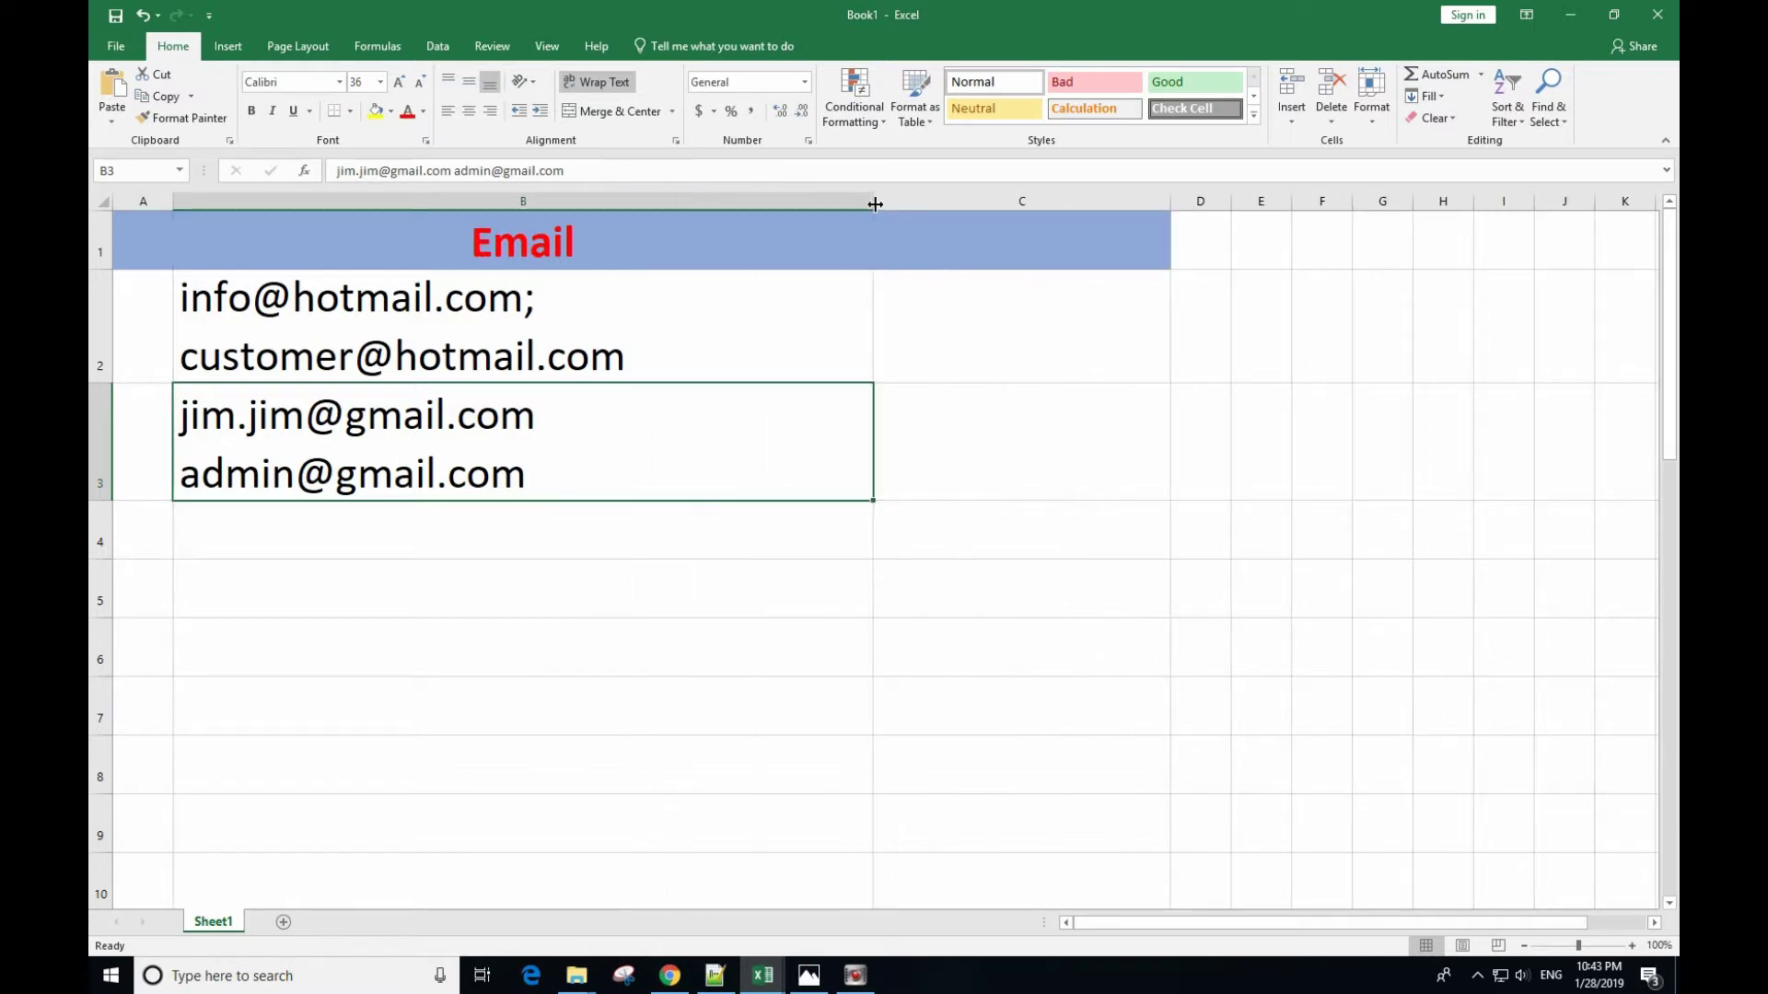
left_click_drag(874, 203, 1049, 203)
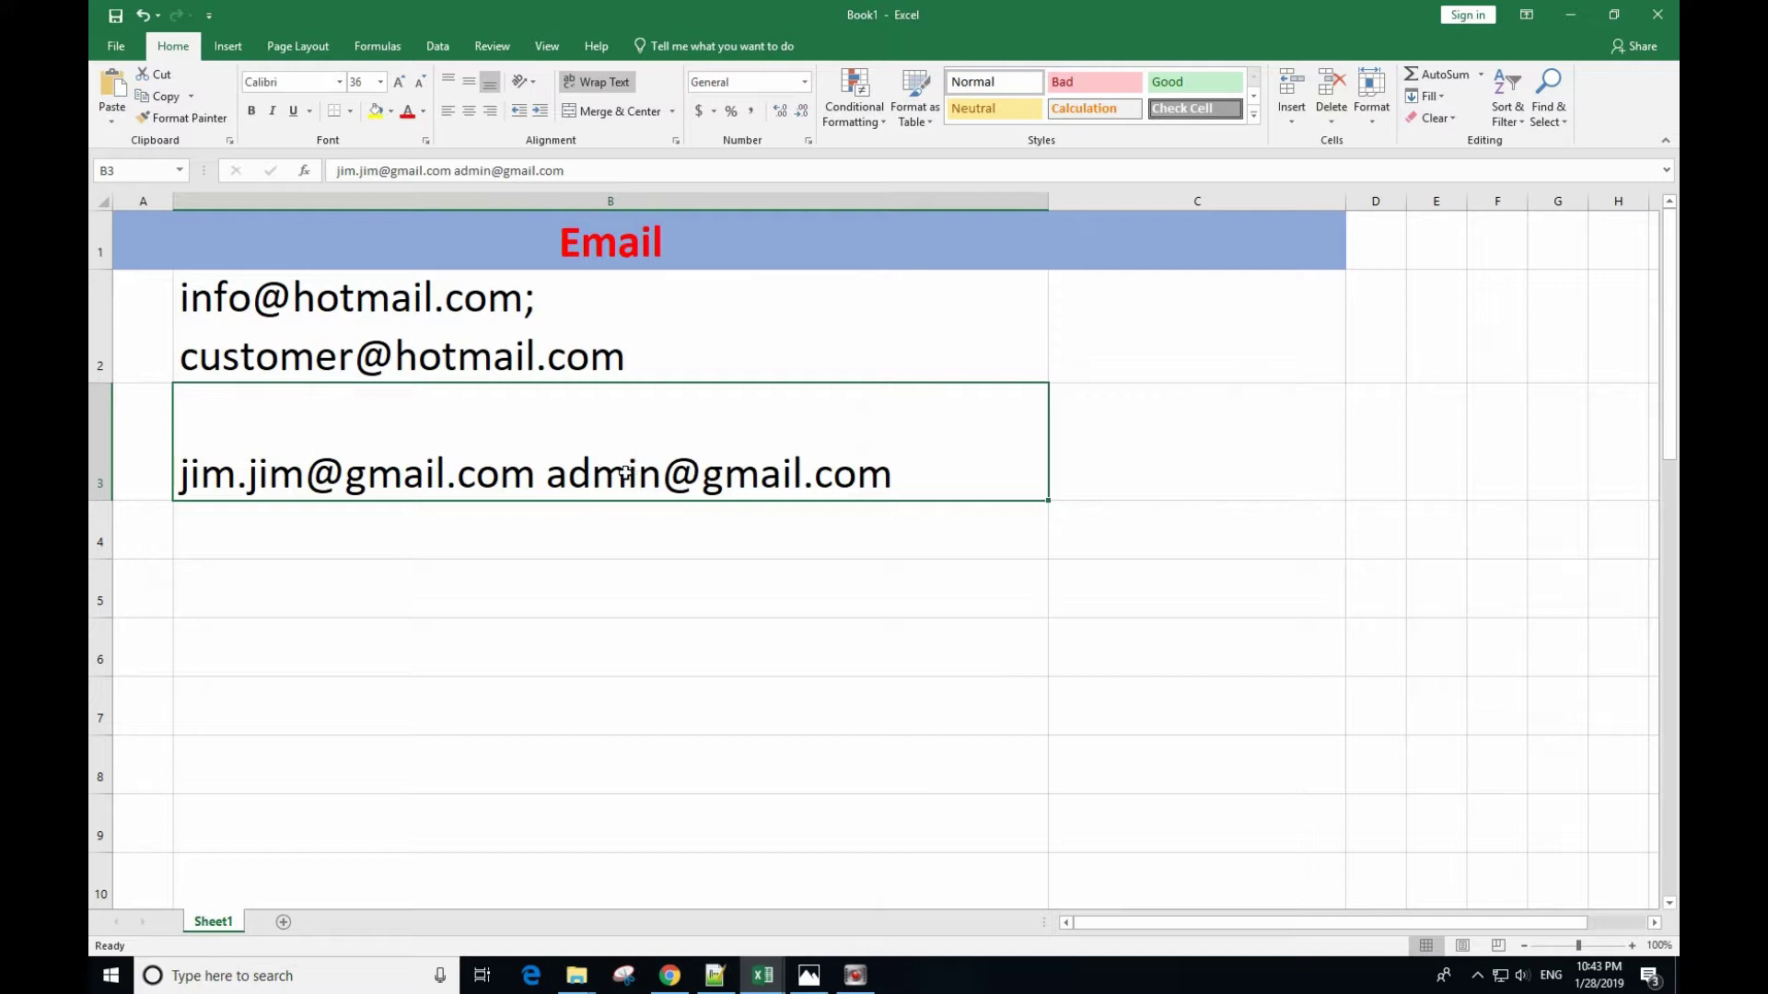
double_click(530, 478)
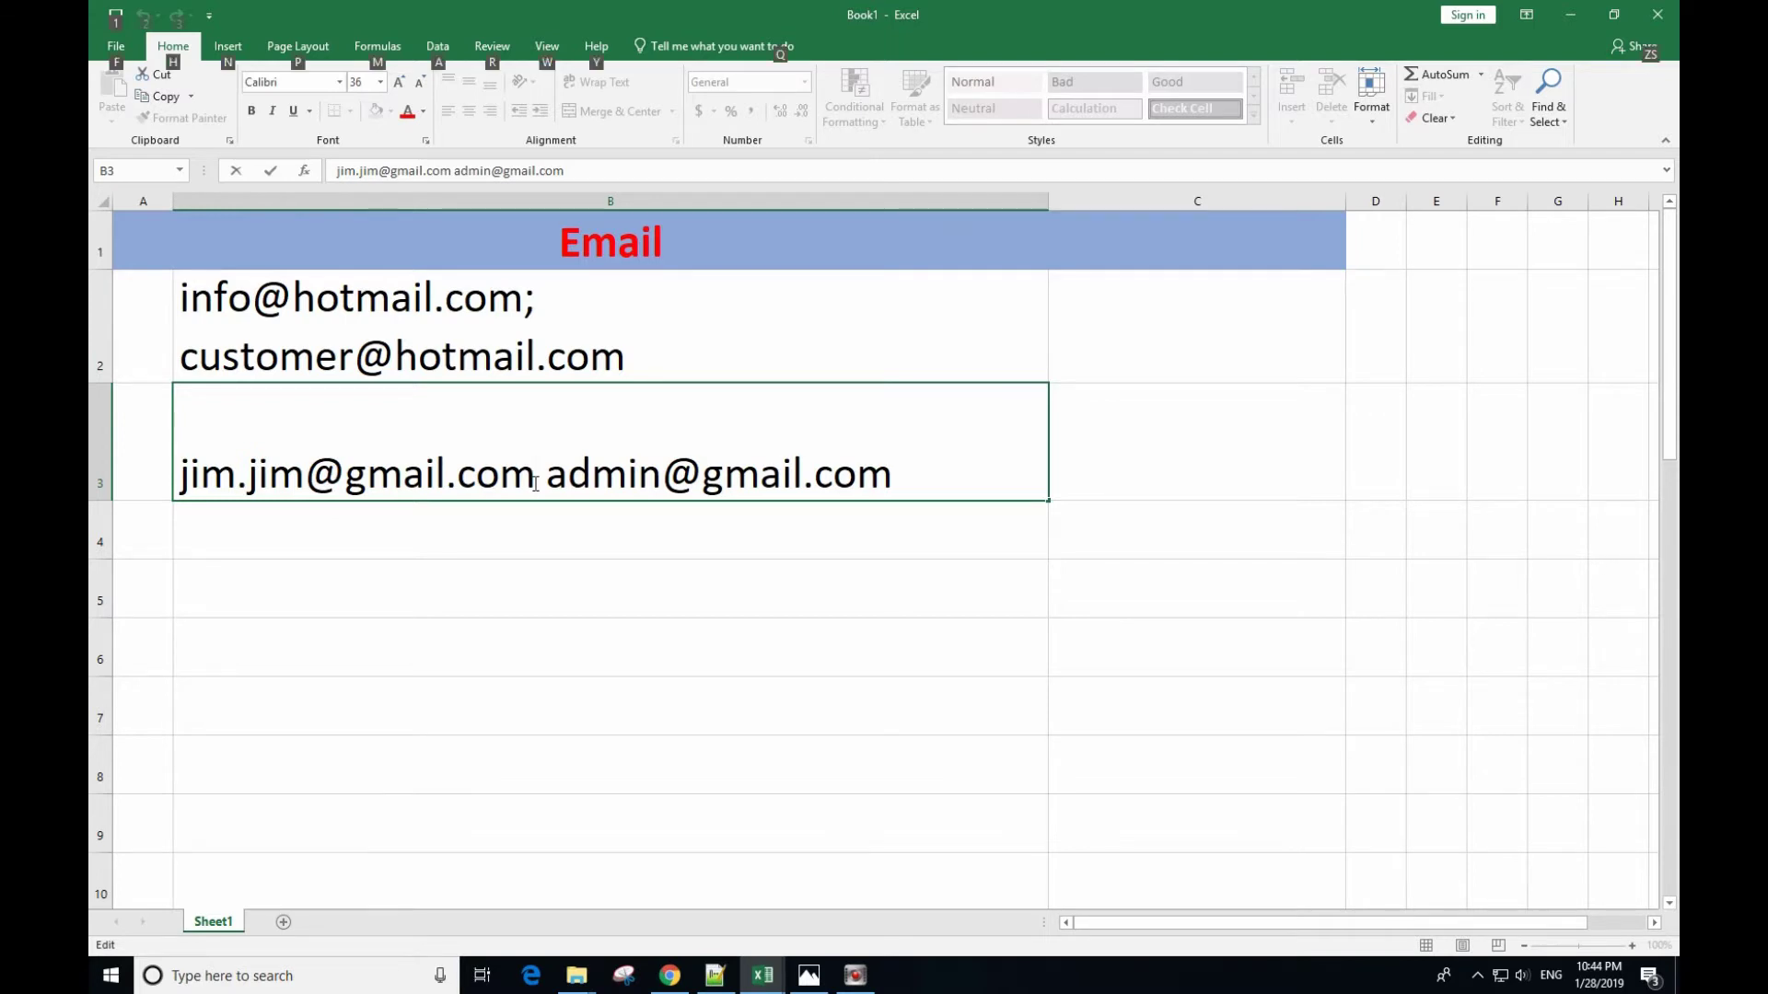
key("alt+Return")
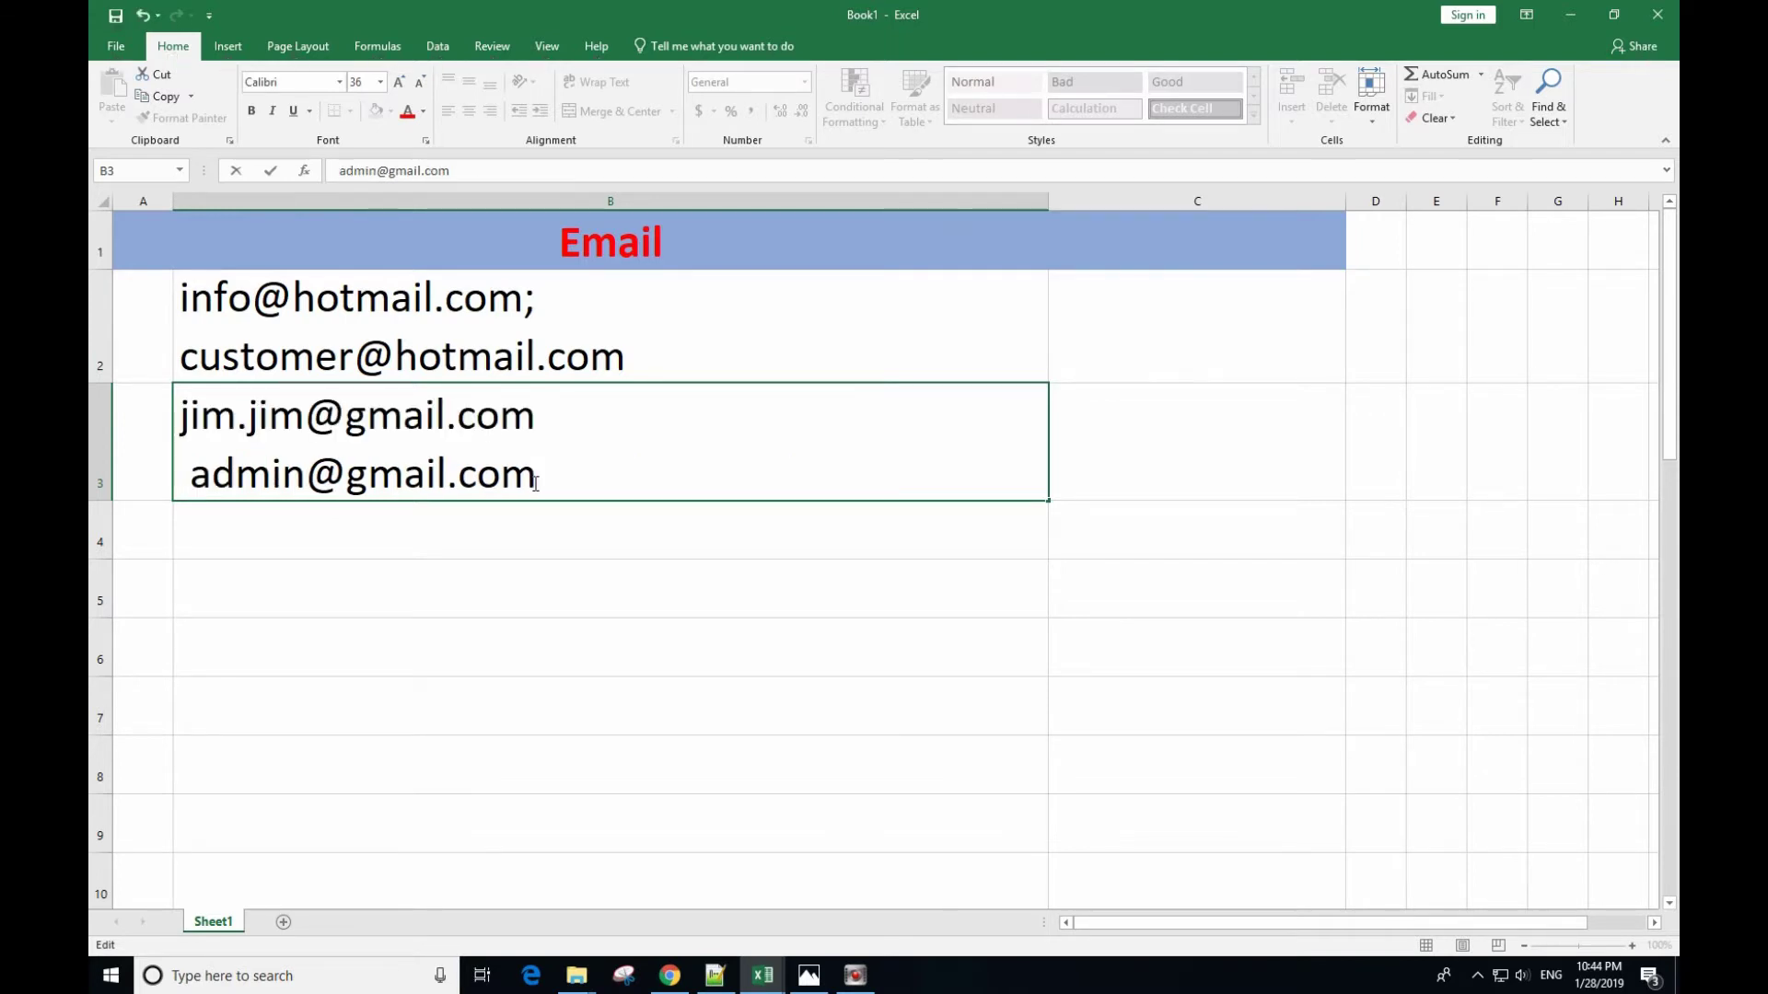